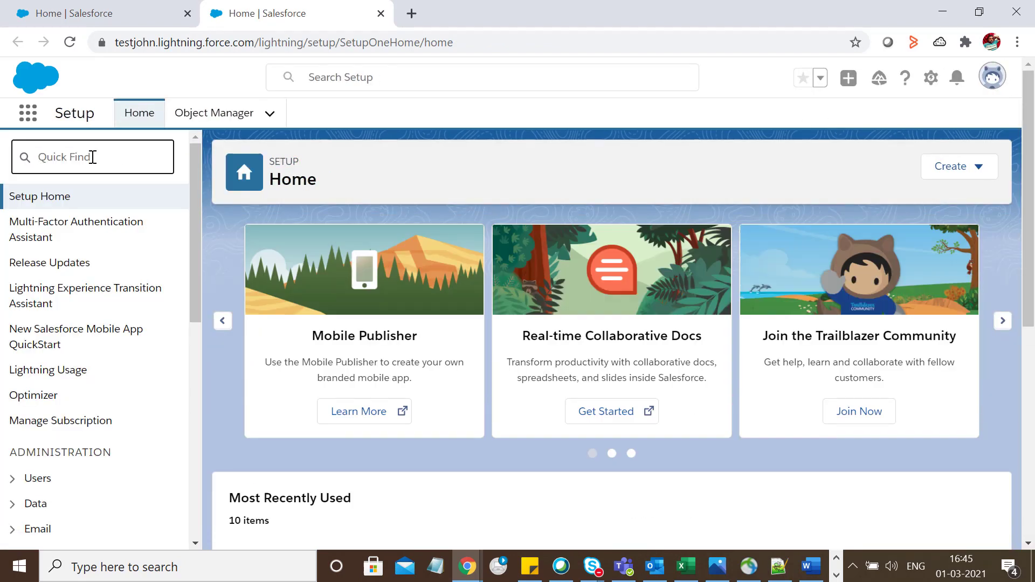
# Filter Setup Quick Find by 'email t' and open Classic Email Templates.
pyautogui.write('e')
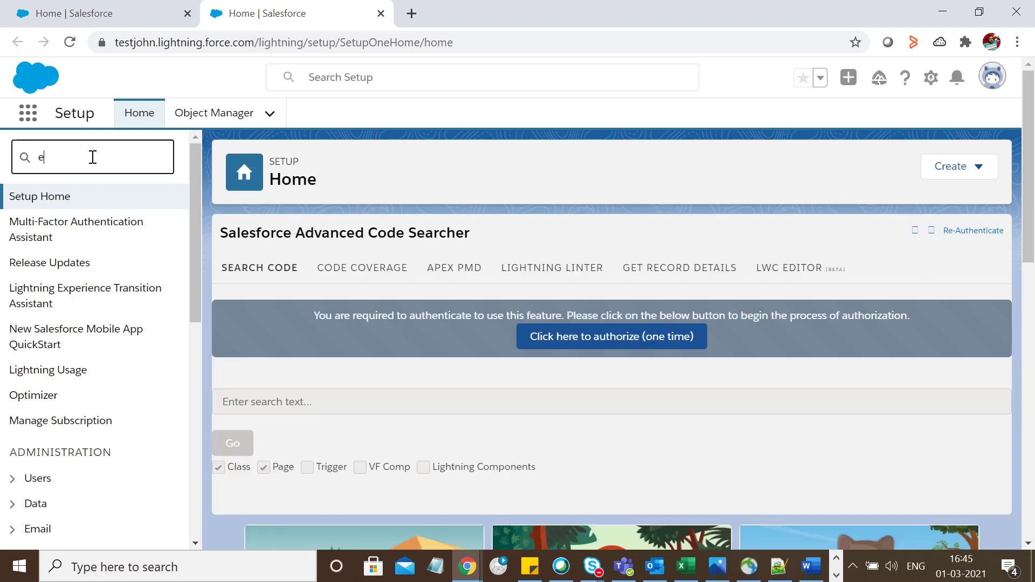
pyautogui.write('mail t')
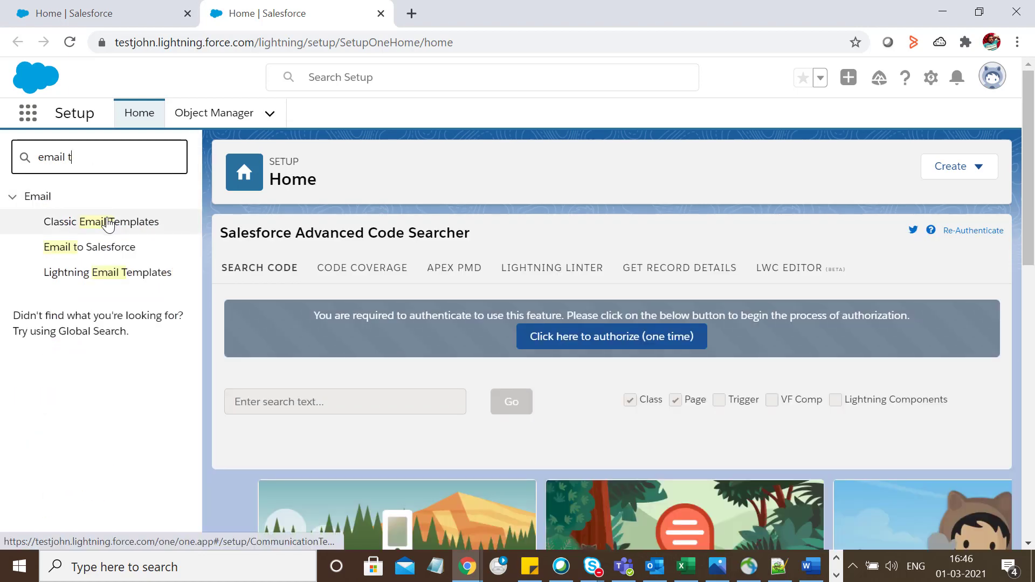
pyautogui.click(109, 223)
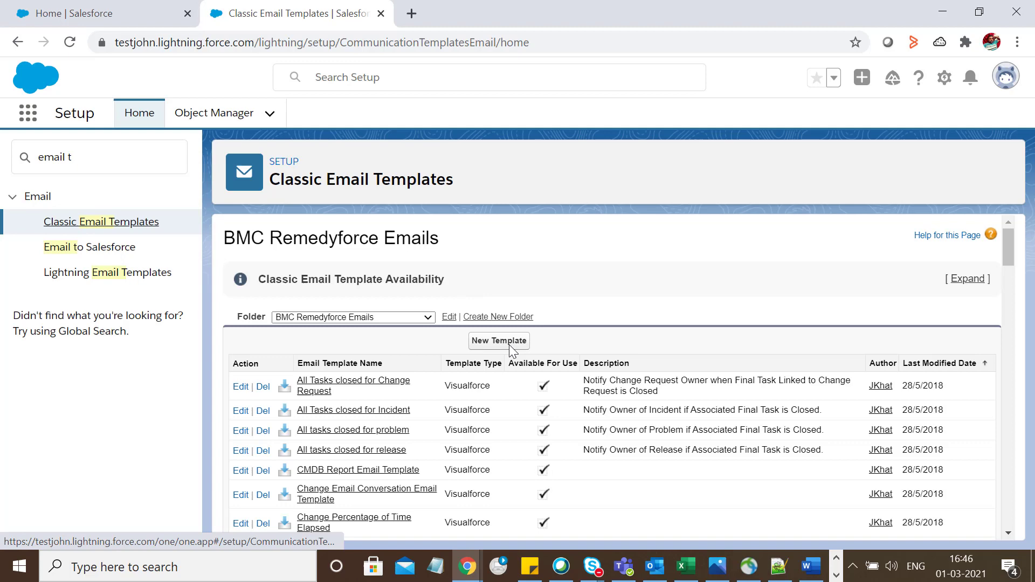
# Create a new classic email template of type Visualforce.
pyautogui.click(506, 346)
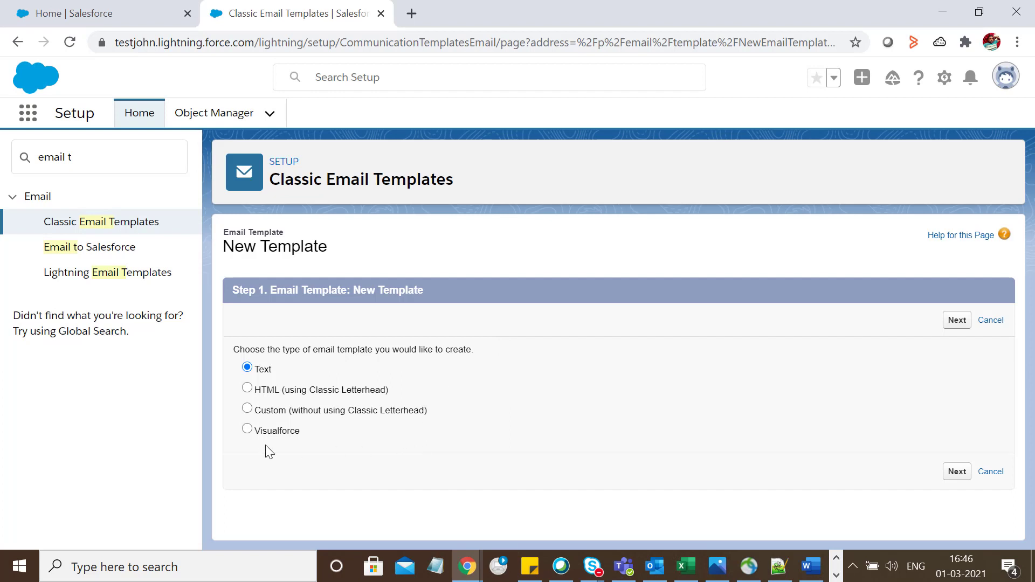
pyautogui.click(247, 430)
# Name the template BMC TEST 2 (unique name BMC_TEST_2) with Unicode (UTF-8) encoding.
pyautogui.click(957, 320)
pyautogui.scroll(-1, 498, 349)
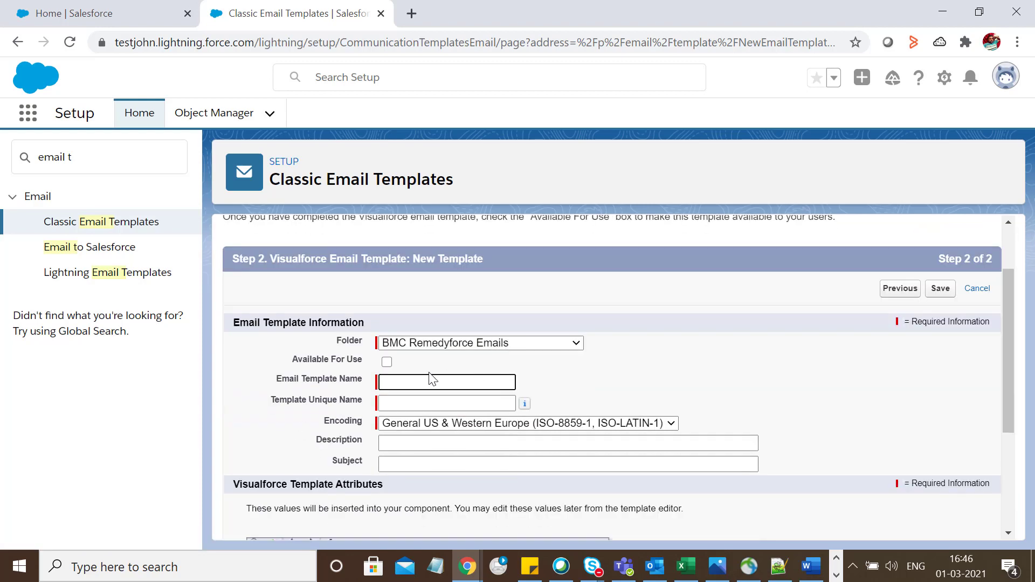
pyautogui.click(405, 378)
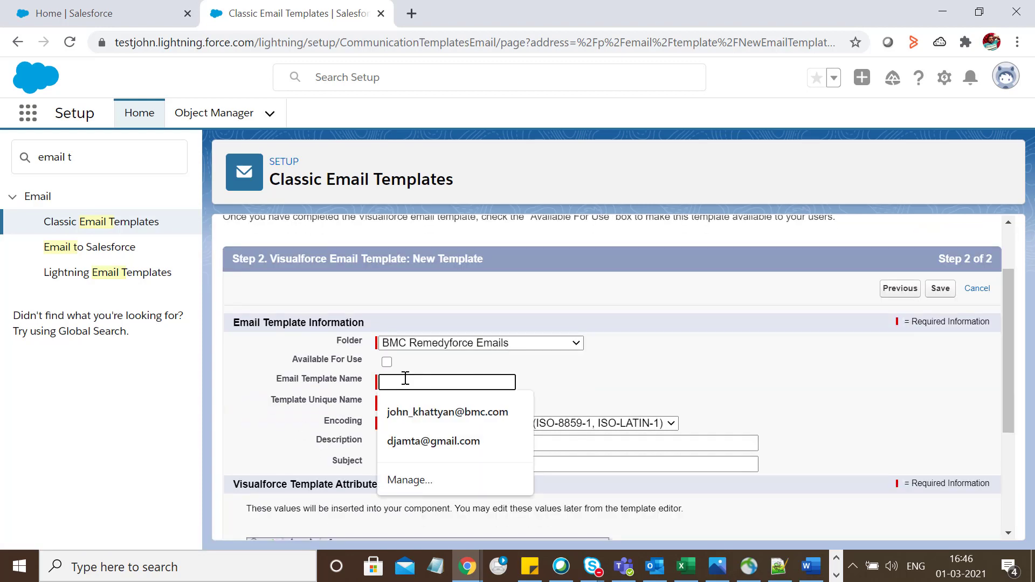
pyautogui.write('BM')
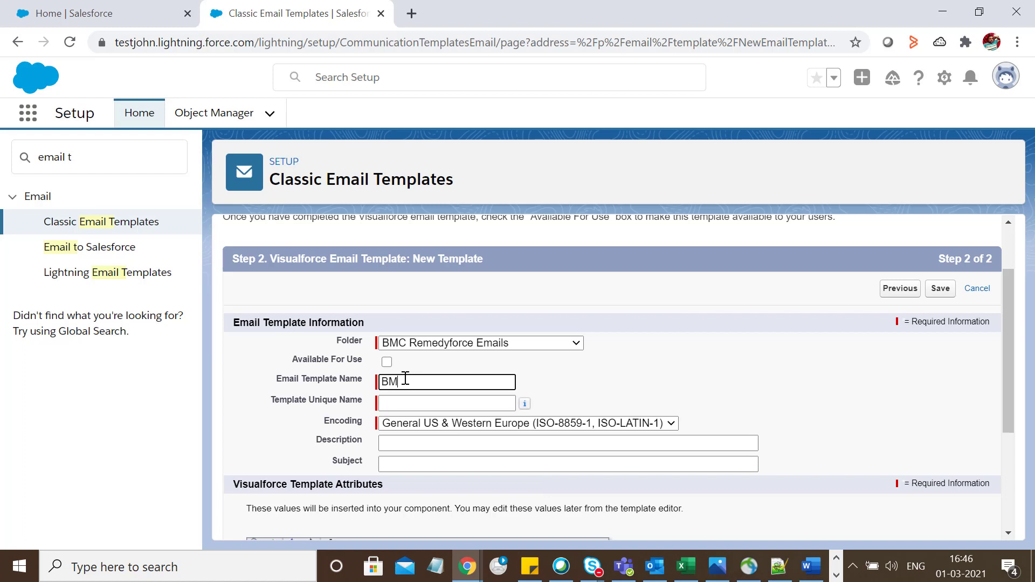
pyautogui.write('C_TEST 2')
pyautogui.click(405, 403)
pyautogui.click(442, 426)
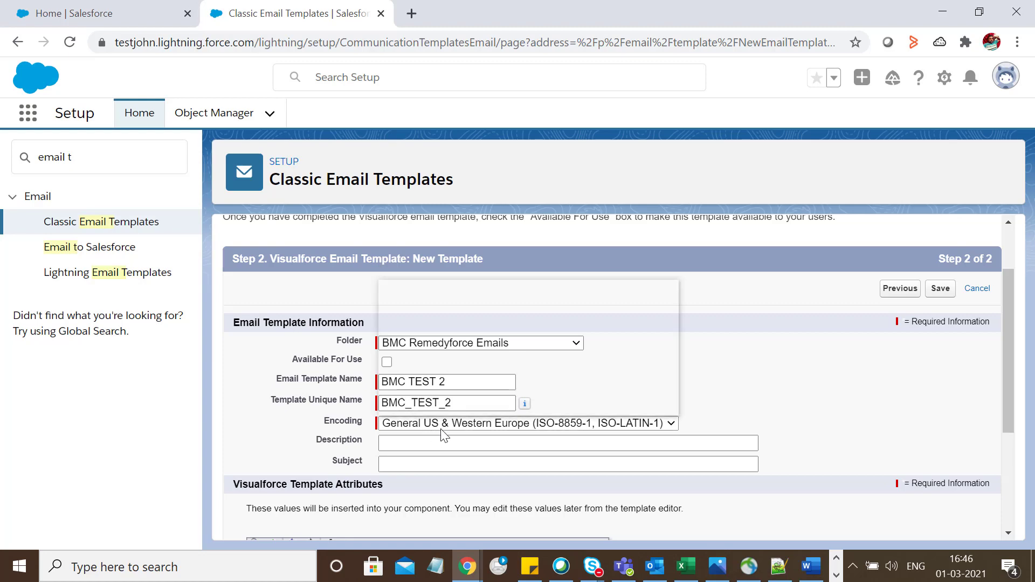
pyautogui.click(439, 292)
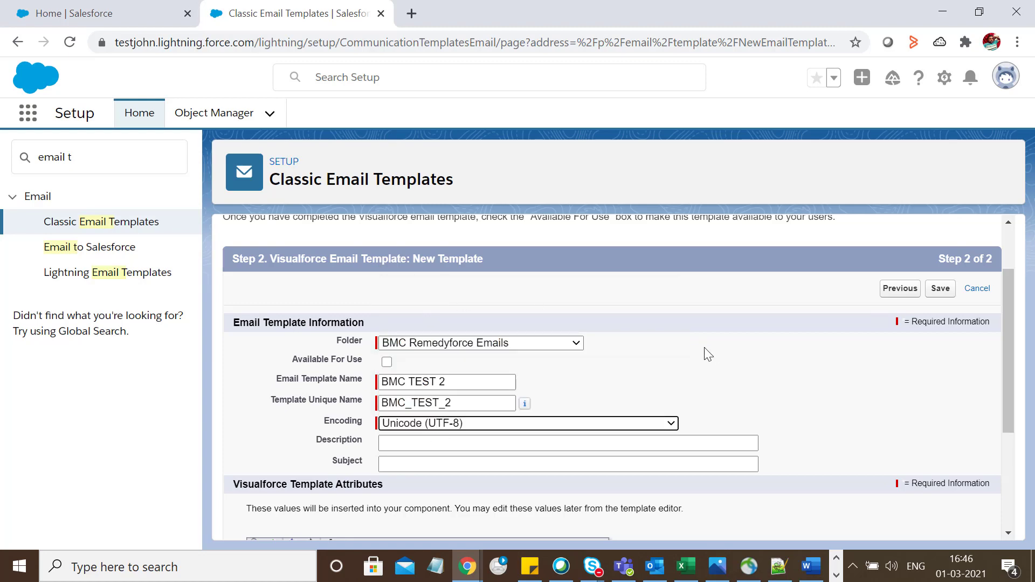
# Enter subject DEMO and email subject Demo, and set the recipient type to User.
pyautogui.scroll(-1, 708, 355)
pyautogui.click(400, 363)
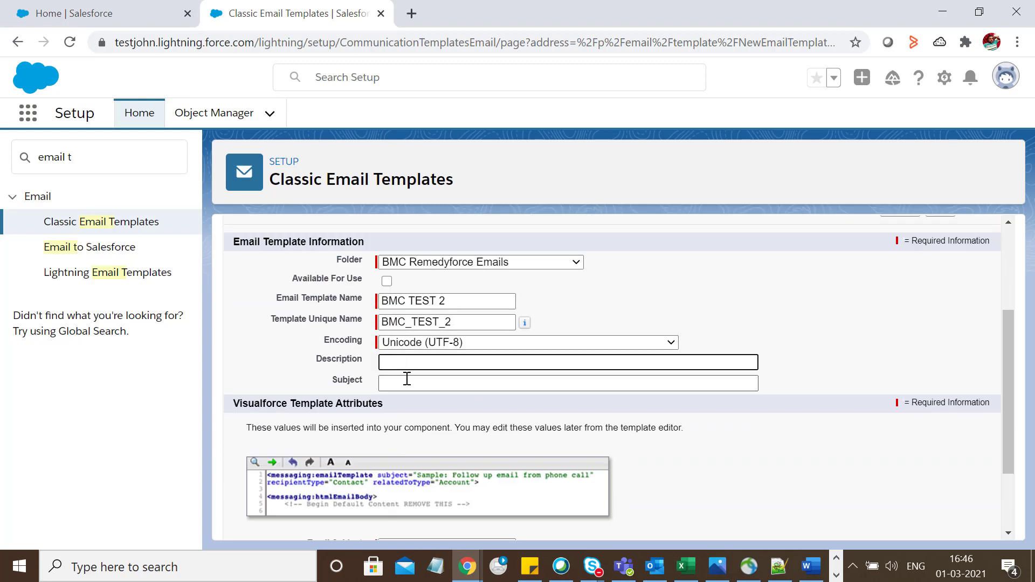
pyautogui.click(405, 380)
pyautogui.write('DEMO')
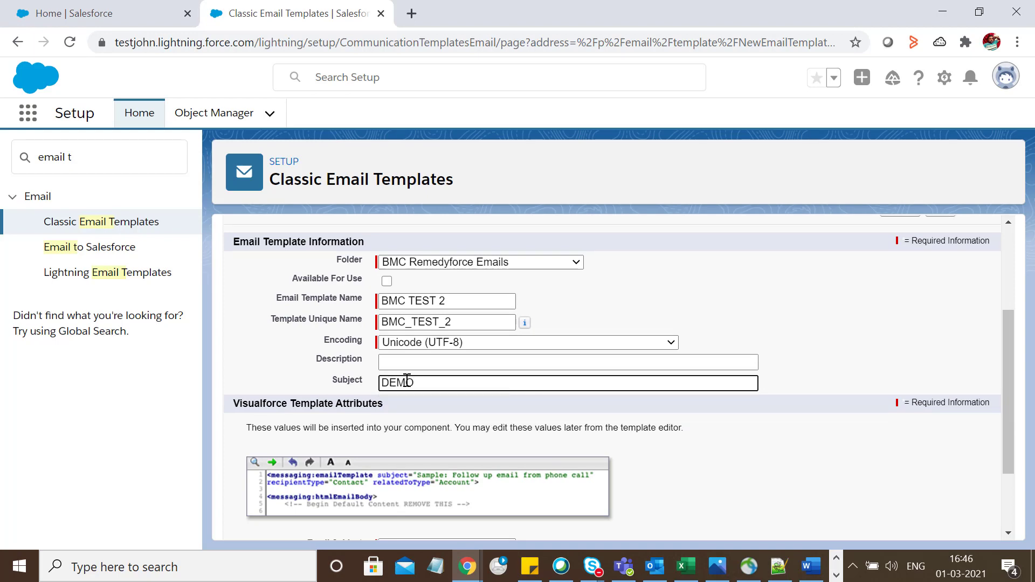
pyautogui.scroll(-2, 629, 370)
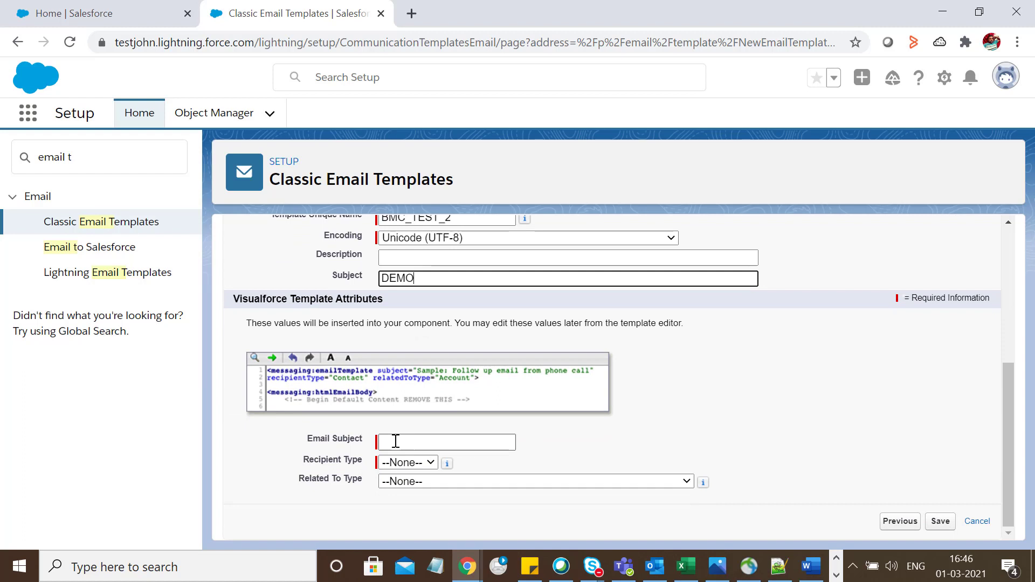
pyautogui.click(396, 441)
pyautogui.write('Demo')
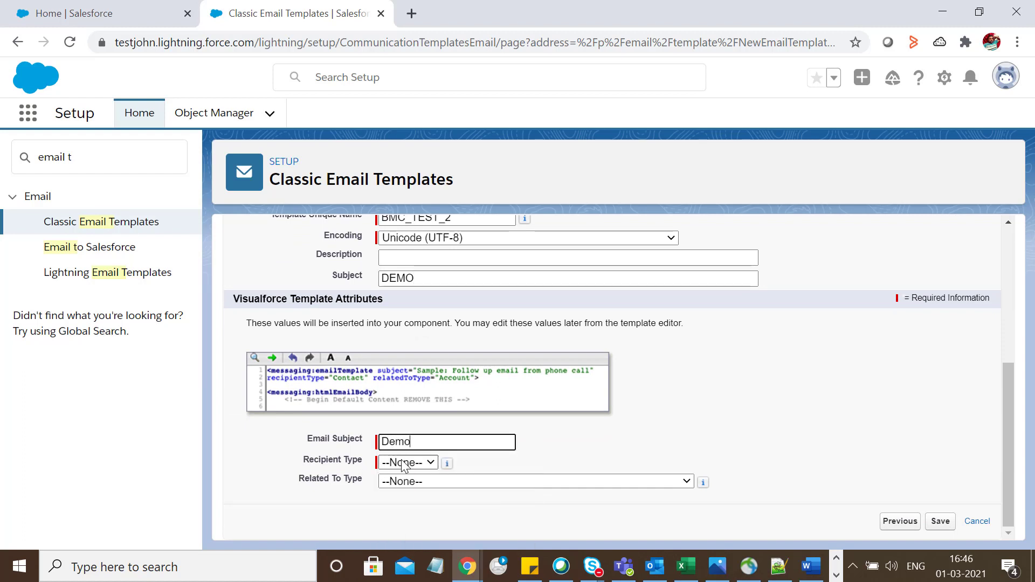
pyautogui.click(408, 463)
pyautogui.click(403, 517)
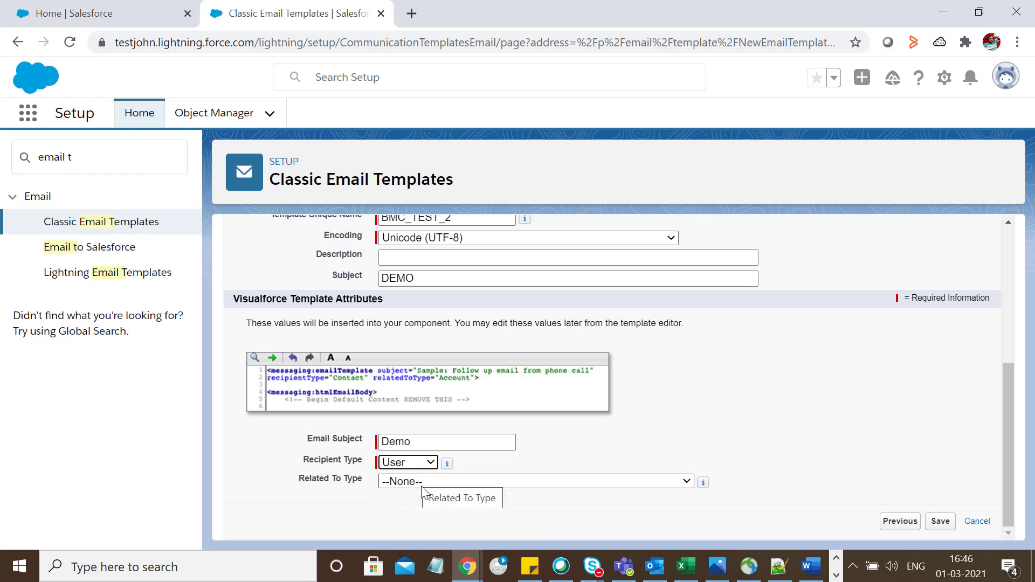
# Choose BMCServiceDesk__Incident__c as the template's Related To Type.
pyautogui.click(423, 485)
pyautogui.scroll(-4, 478, 398)
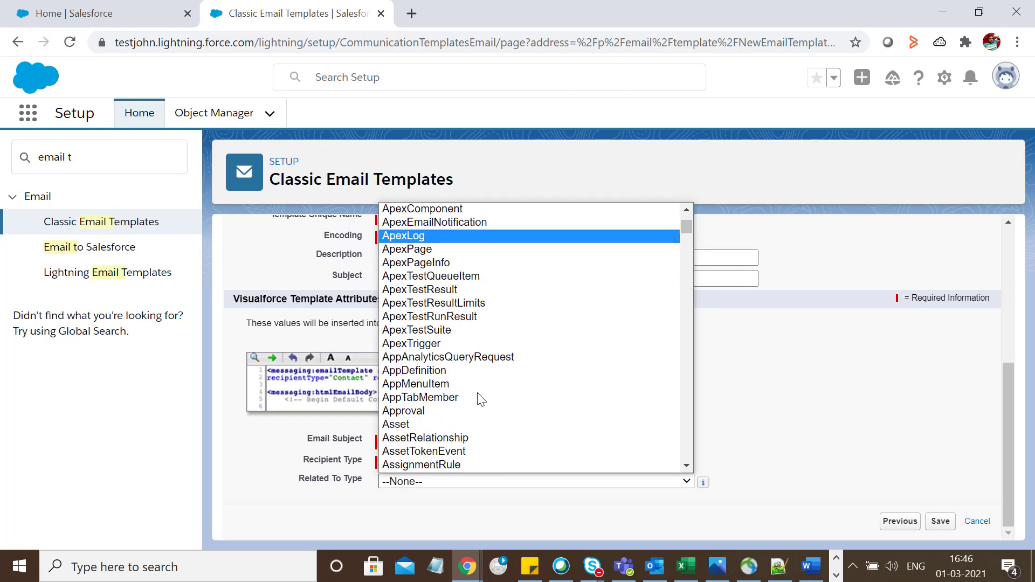
pyautogui.scroll(-9, 478, 394)
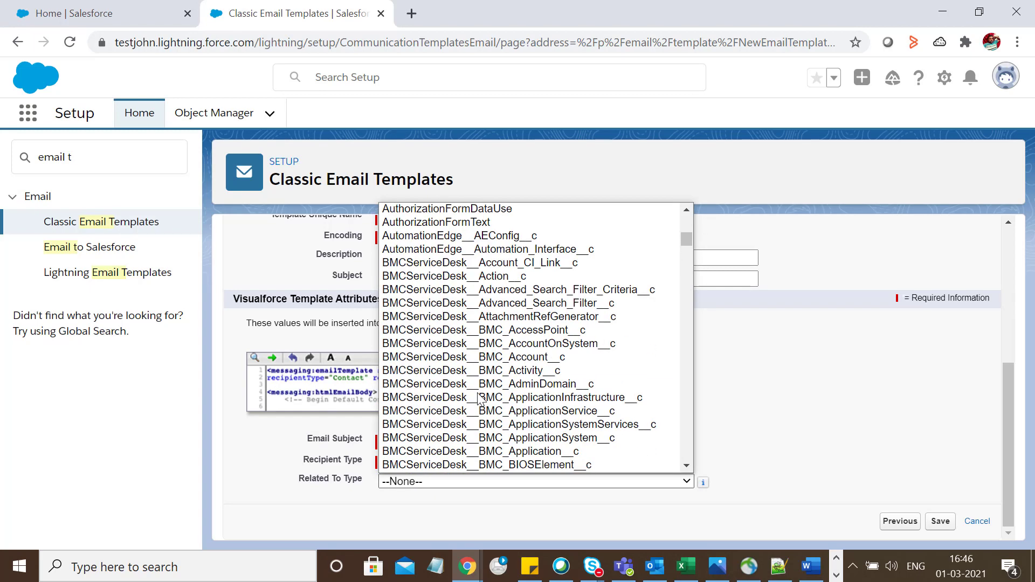
pyautogui.scroll(-4, 479, 400)
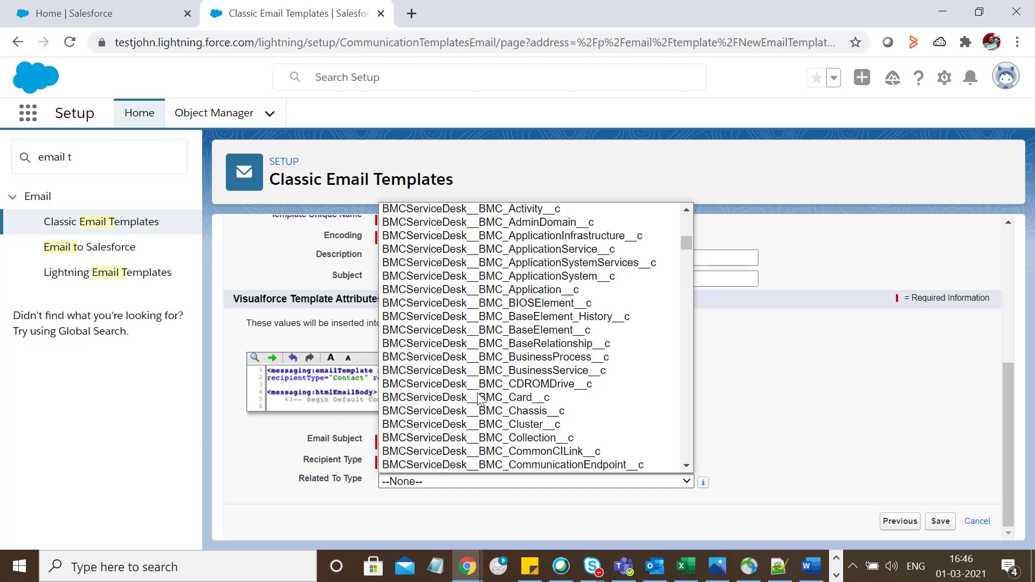
pyautogui.scroll(-4, 479, 400)
pyautogui.scroll(-4, 479, 399)
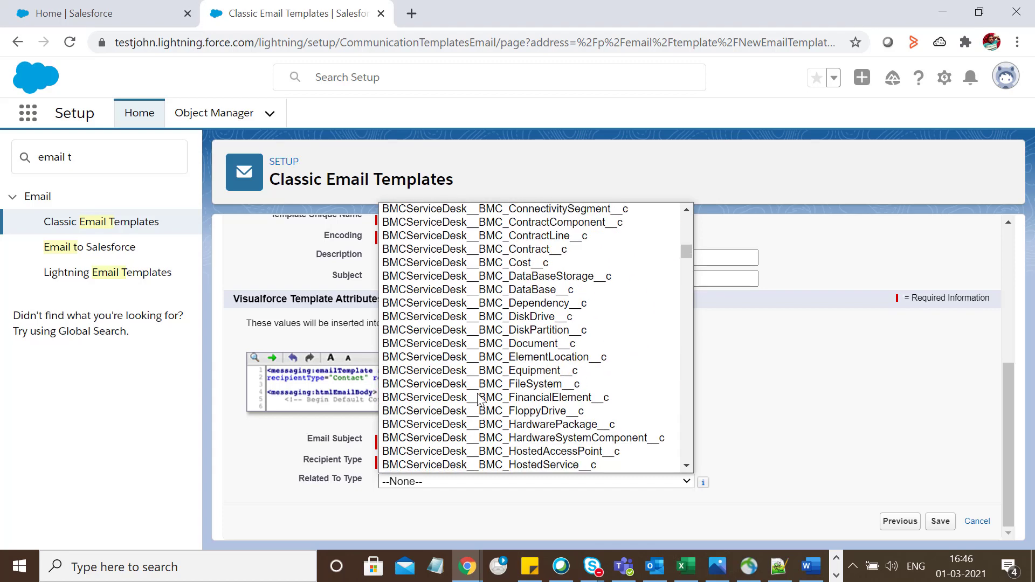
pyautogui.scroll(-4, 479, 400)
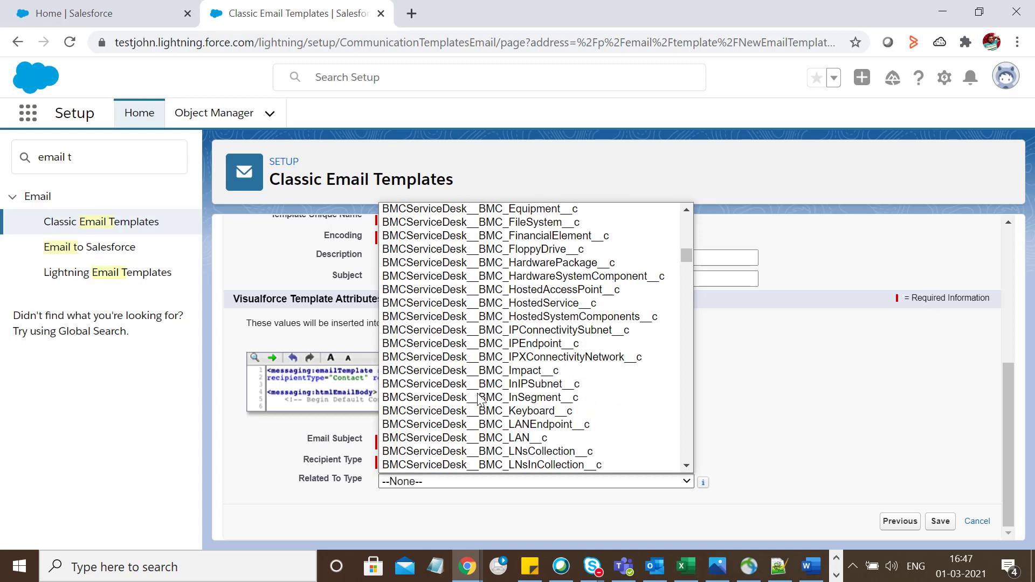
pyautogui.scroll(-4, 480, 399)
pyautogui.scroll(-12, 479, 400)
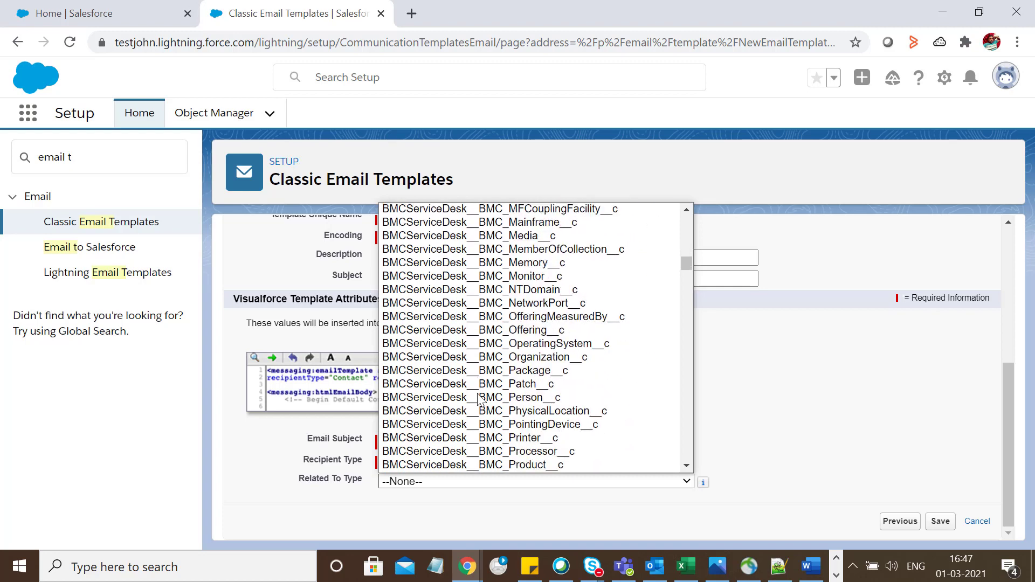
pyautogui.scroll(-8, 480, 400)
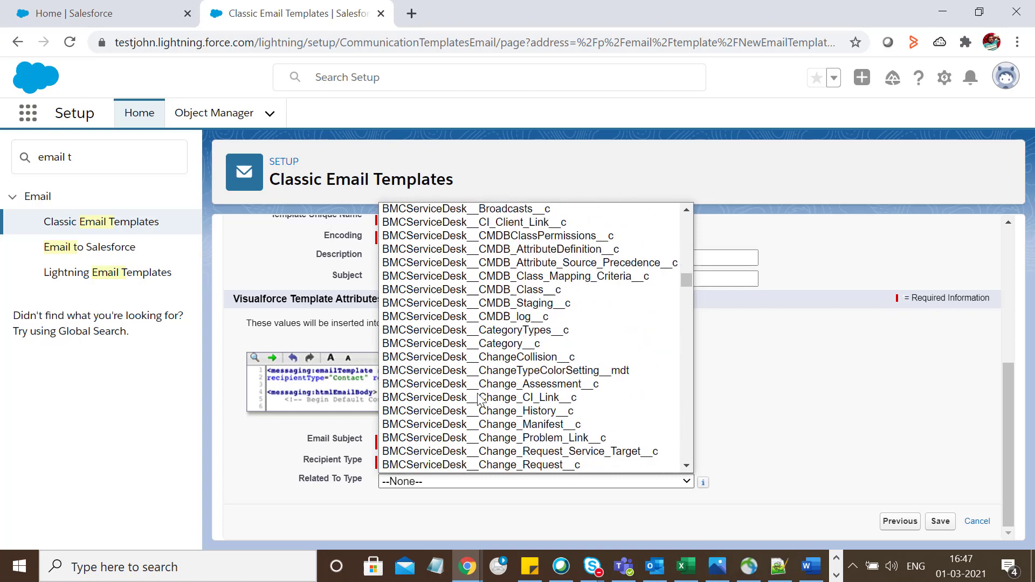
pyautogui.scroll(-8, 479, 399)
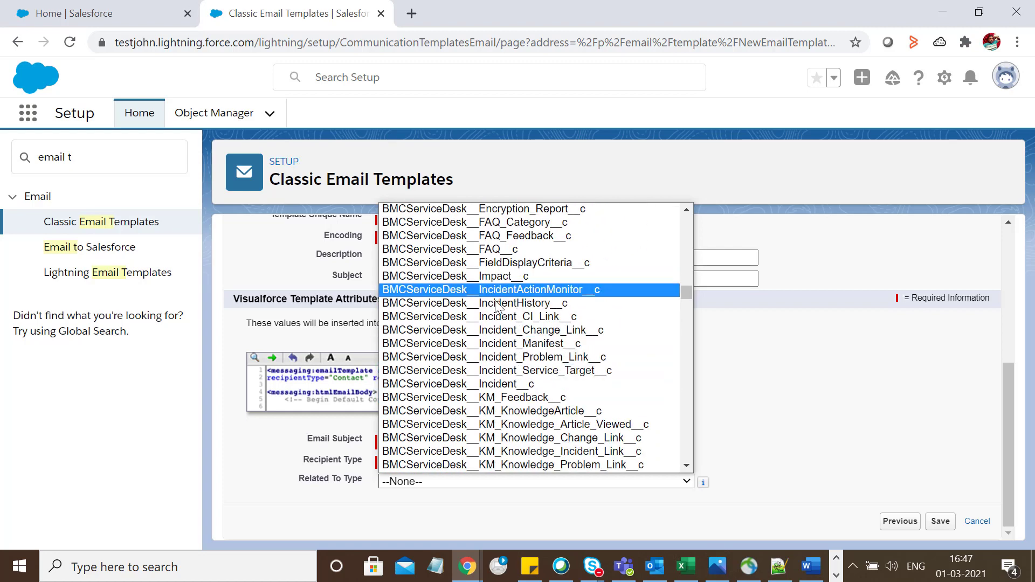
pyautogui.click(492, 385)
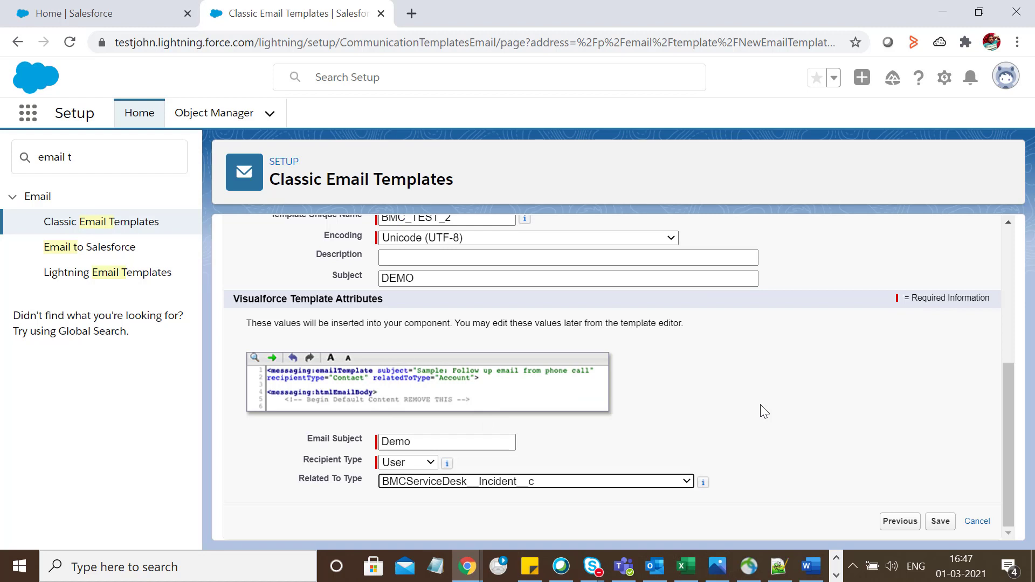
# Save BMC TEST 2 and review its Email Template section showing subject Demo.
pyautogui.click(938, 524)
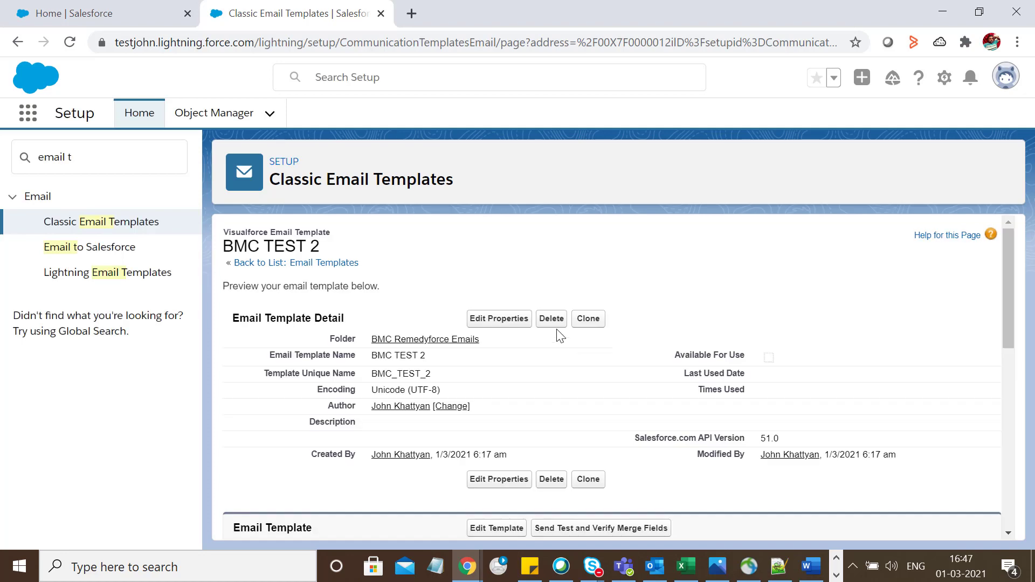
pyautogui.scroll(-2, 645, 346)
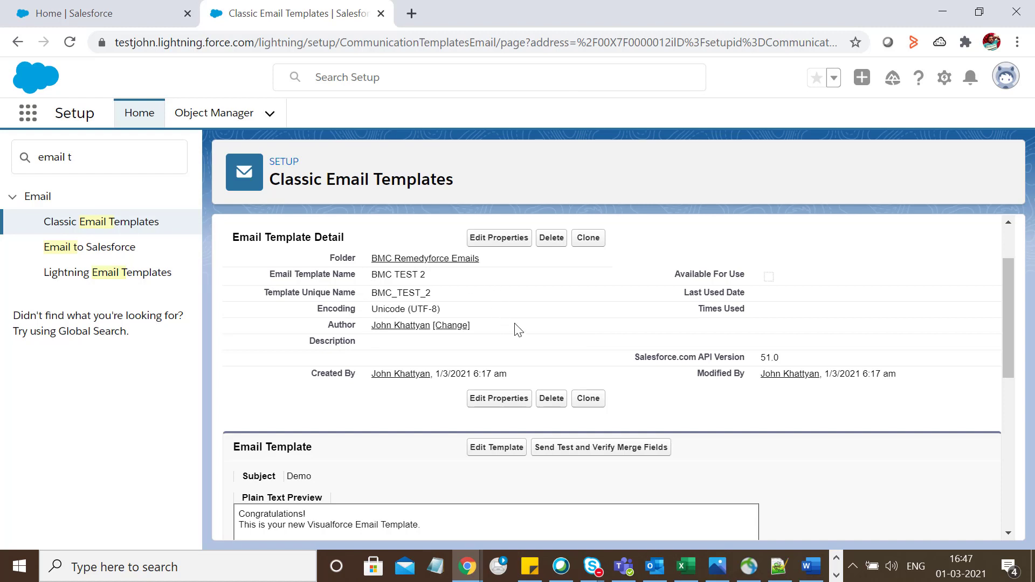
pyautogui.scroll(-1, 569, 318)
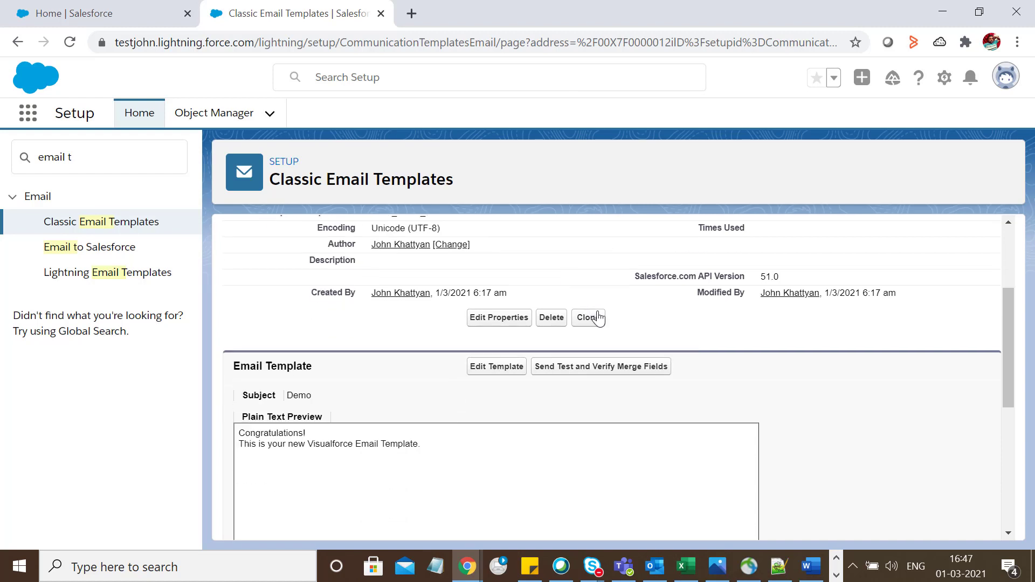
# Open the BMC TEST 2 Visualforce markup in the template editor.
pyautogui.click(493, 371)
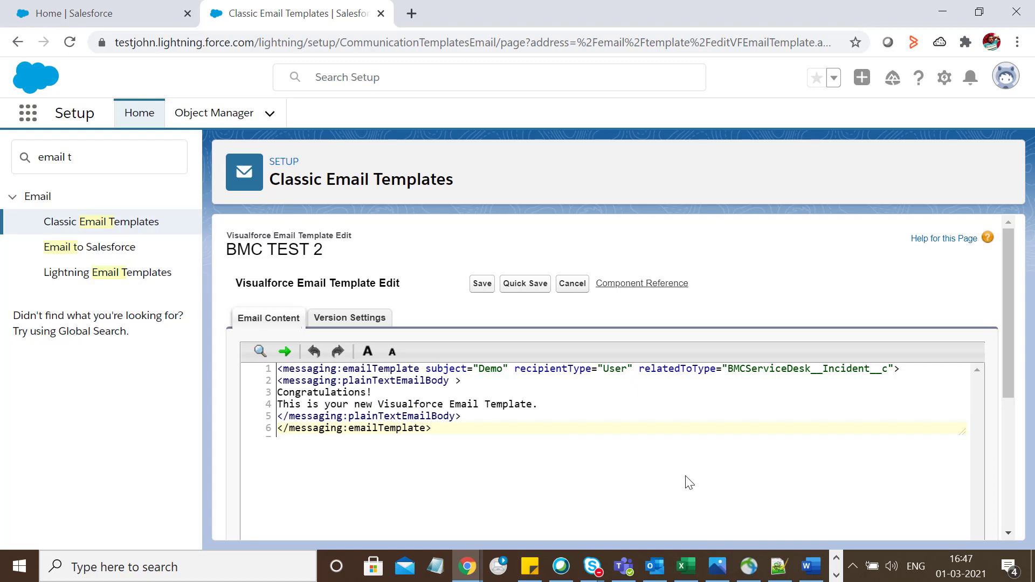
# Select all of the incident template text in Notepad++, then return to the Salesforce editor.
pyautogui.click(777, 570)
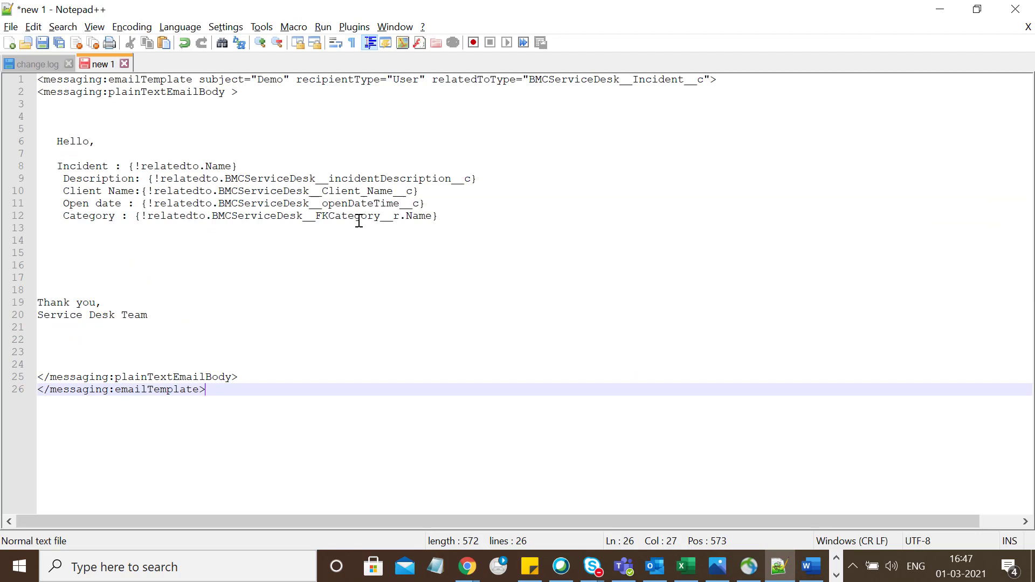
pyautogui.click(106, 110)
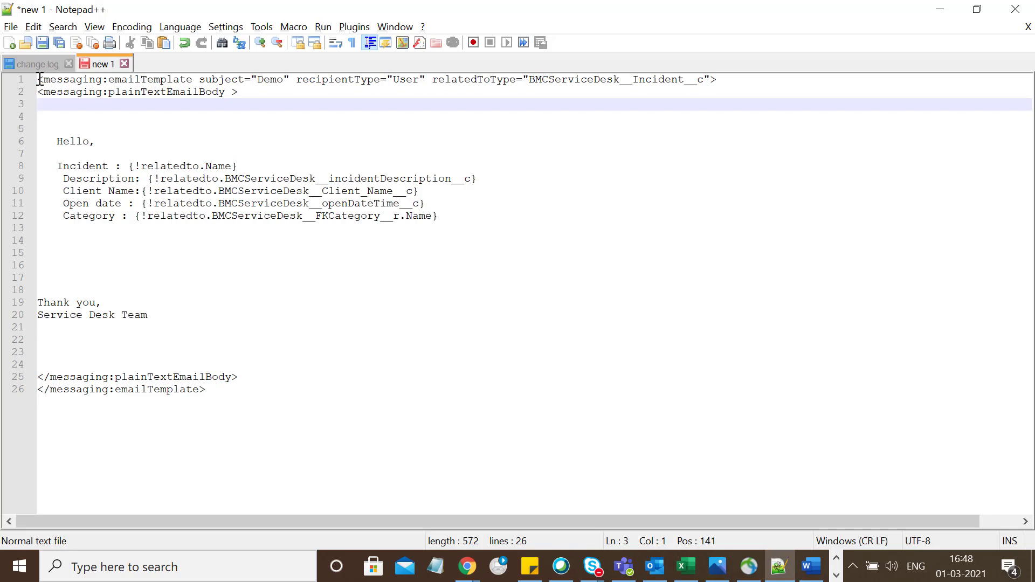
pyautogui.moveTo(38, 79); pyautogui.dragTo(261, 340)
pyautogui.click(223, 253)
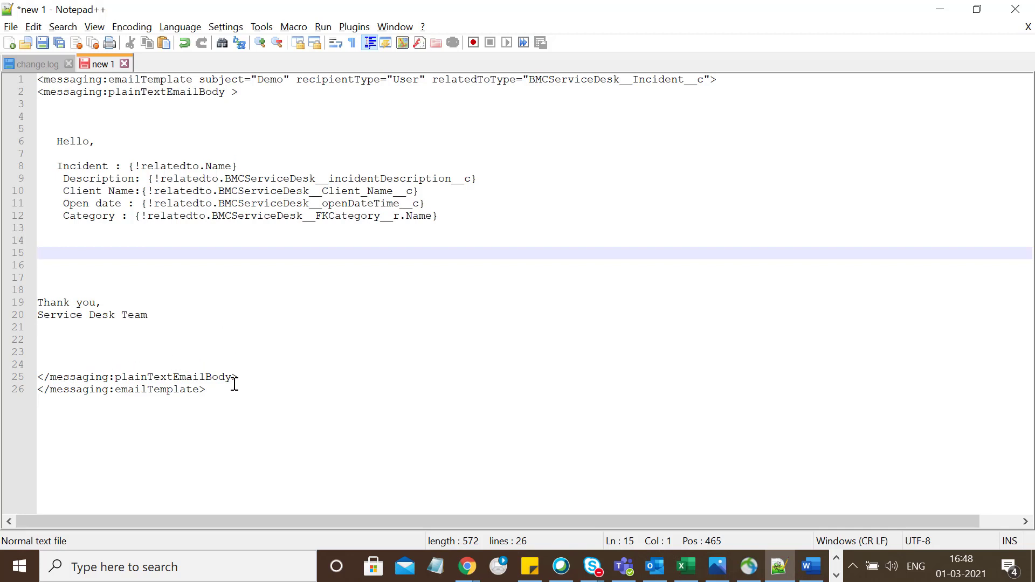
pyautogui.click(219, 393)
pyautogui.hotkey('ctrl', 'a')
pyautogui.hotkey('ctrl', 'c')
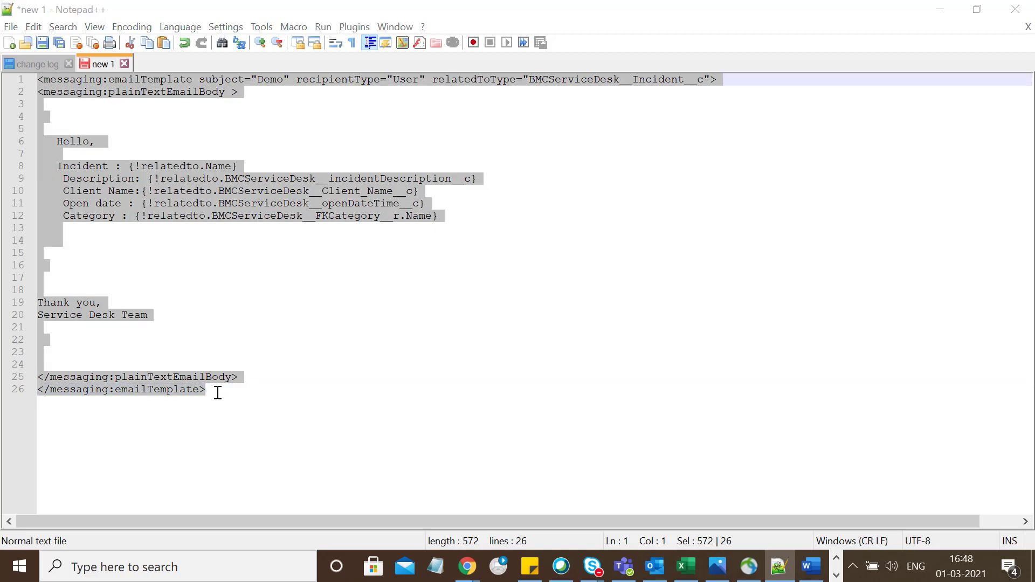
pyautogui.hotkey('alt', 'Tab')
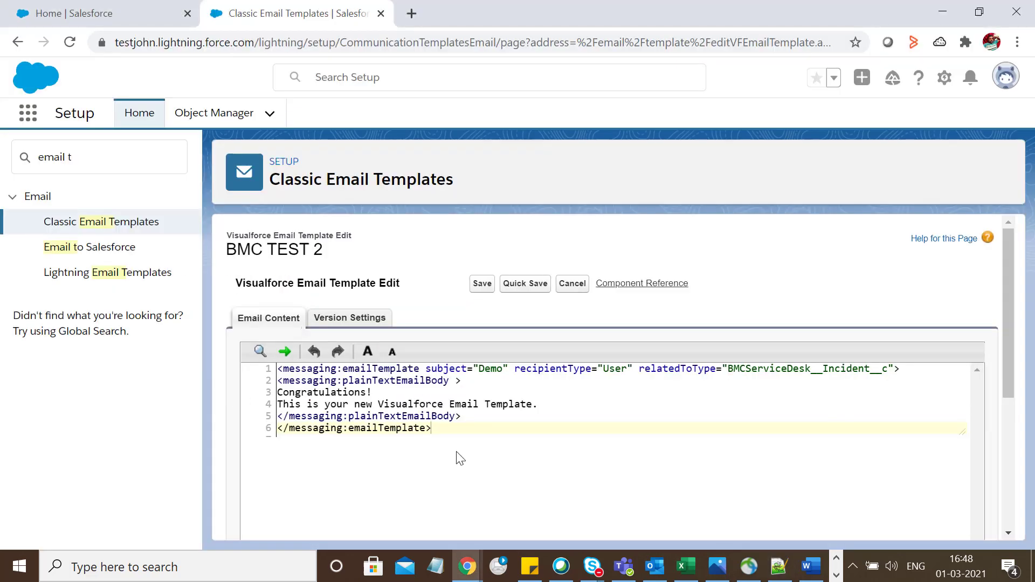
# Paste the Hello/Incident merge-field markup over the default code and save, previewing 'Hello, Incident :'.
pyautogui.hotkey('ctrl', 'a')
pyautogui.hotkey('ctrl', 'v')
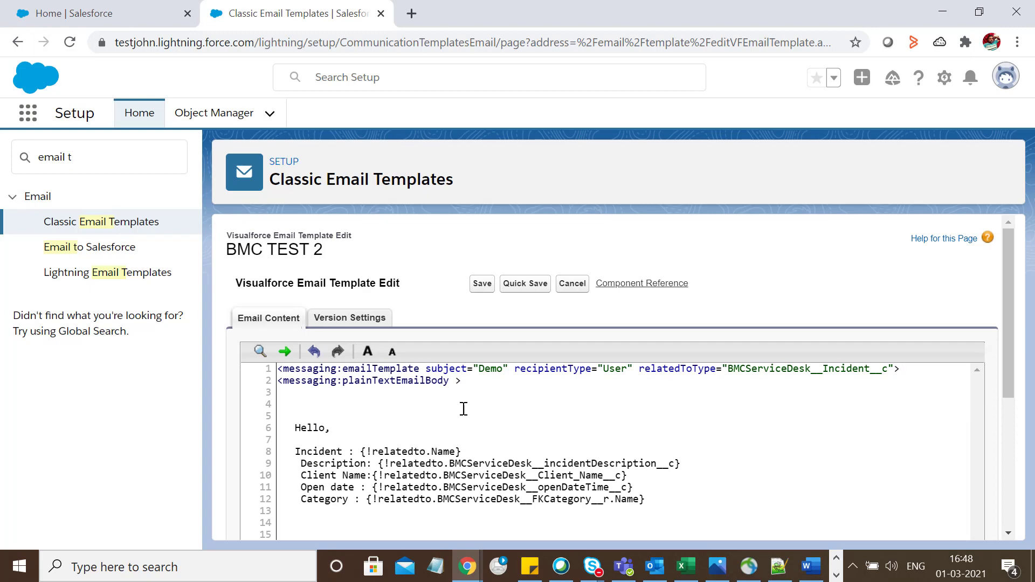
pyautogui.scroll(-5, 464, 409)
pyautogui.scroll(3, 450, 352)
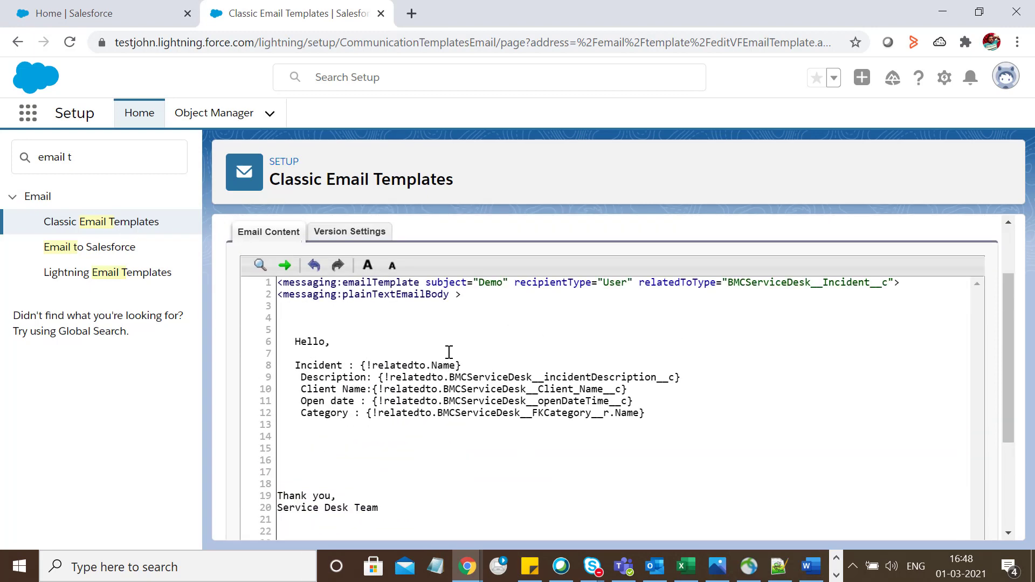
pyautogui.scroll(2, 449, 353)
pyautogui.click(480, 284)
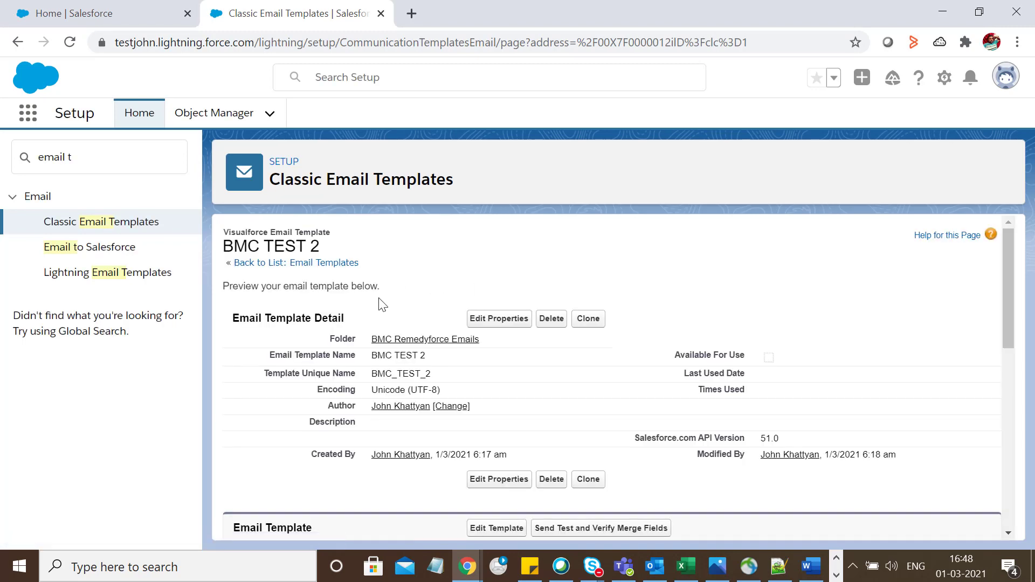
pyautogui.scroll(-3, 379, 305)
pyautogui.moveTo(371, 275); pyautogui.dragTo(444, 287)
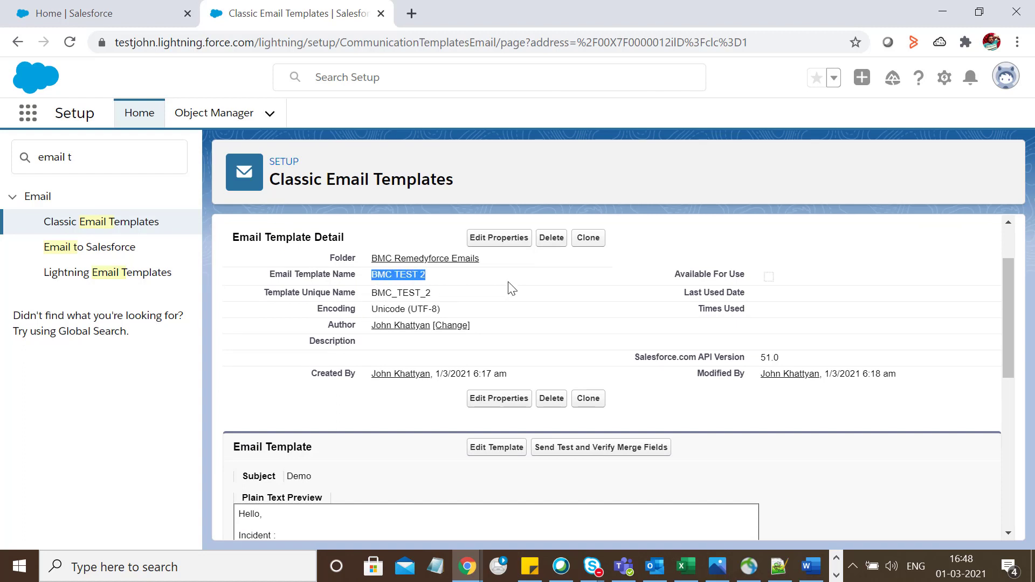
# Tick Available For Use in the BMC TEST 2 properties and save.
pyautogui.click(499, 239)
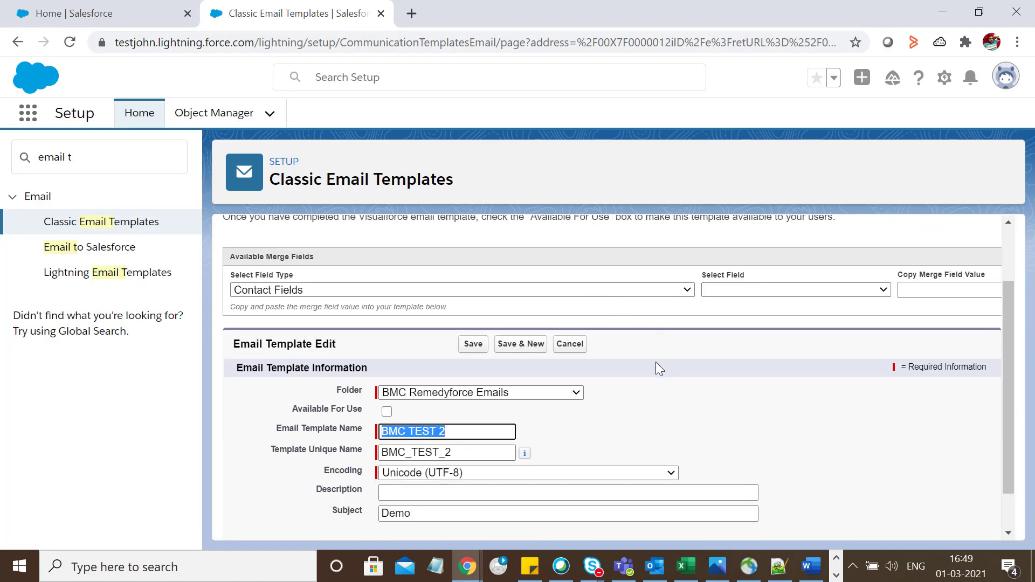
pyautogui.scroll(-1, 657, 369)
pyautogui.click(387, 363)
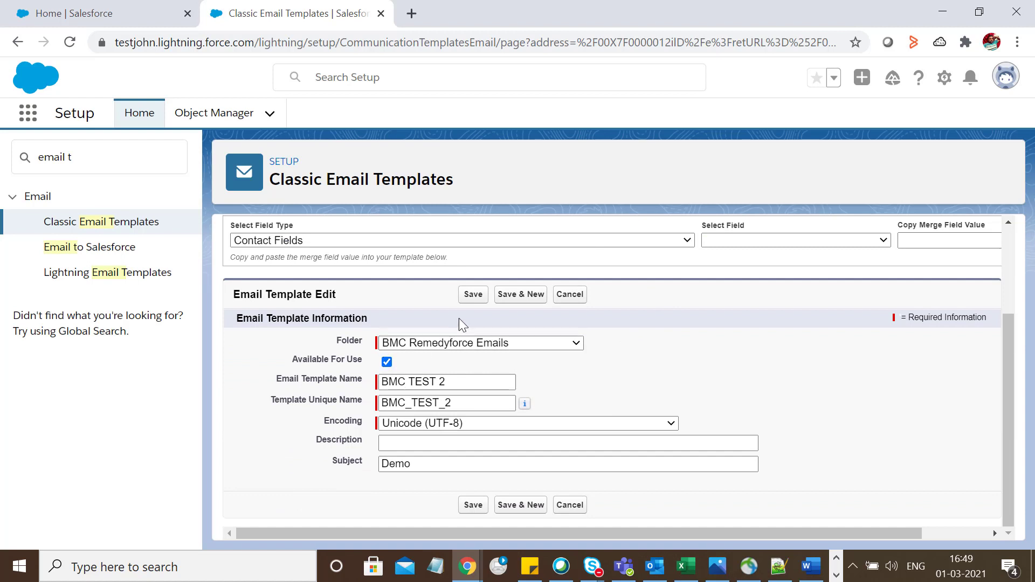
pyautogui.click(474, 296)
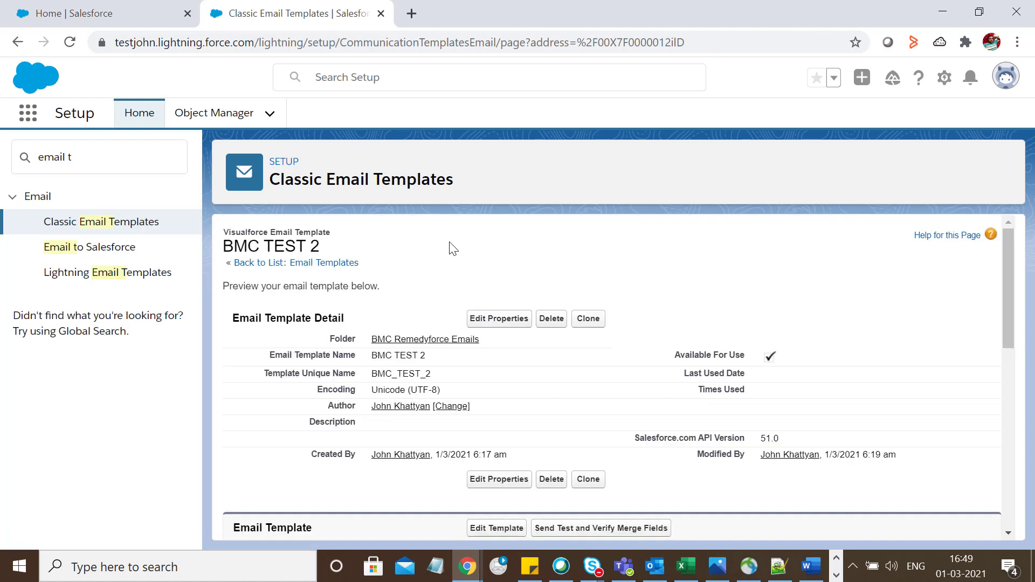
pyautogui.scroll(-2, 636, 270)
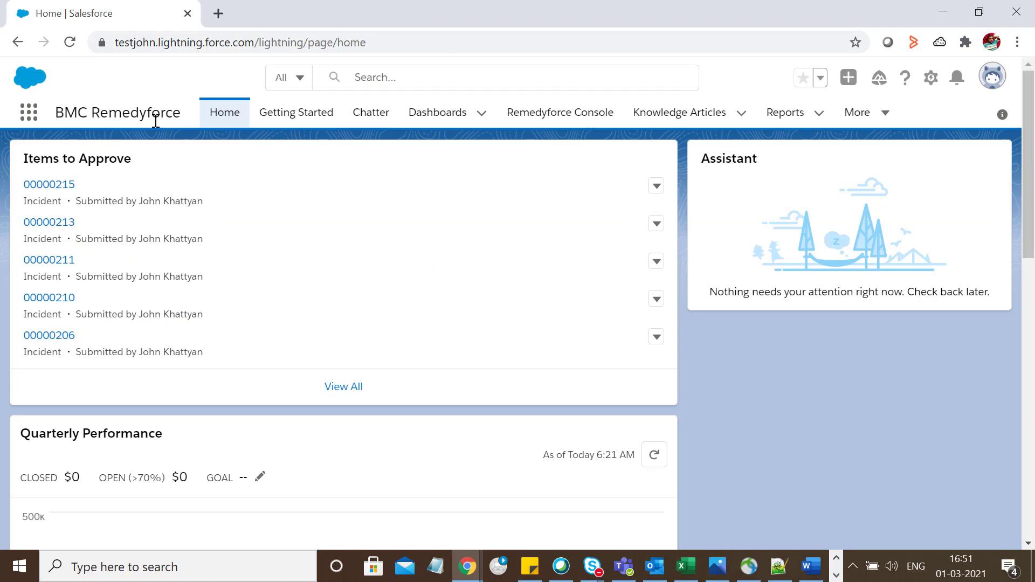
# Open incident IN00000291 from the Remedyforce Console incident list.
pyautogui.click(521, 113)
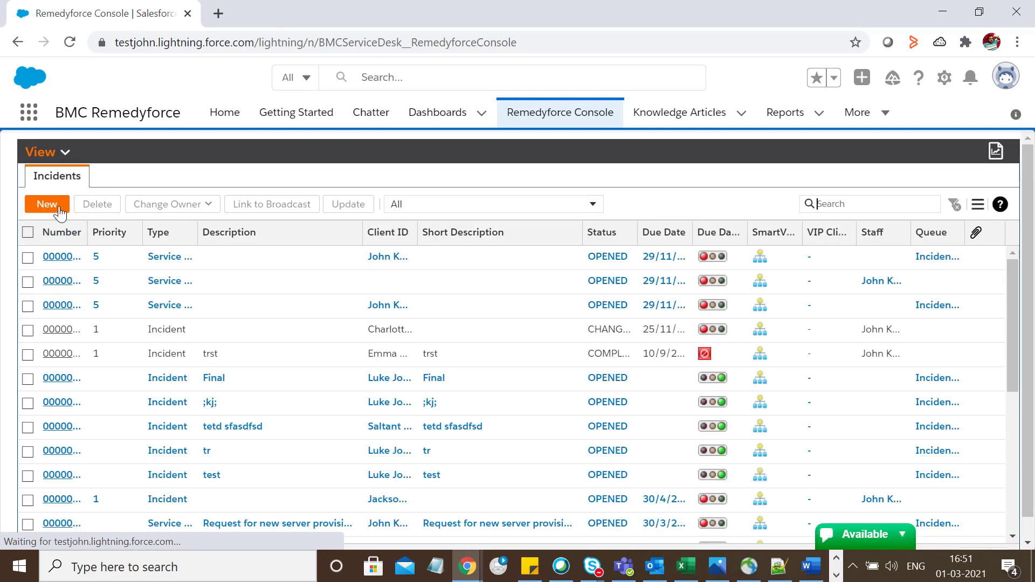
pyautogui.click(61, 330)
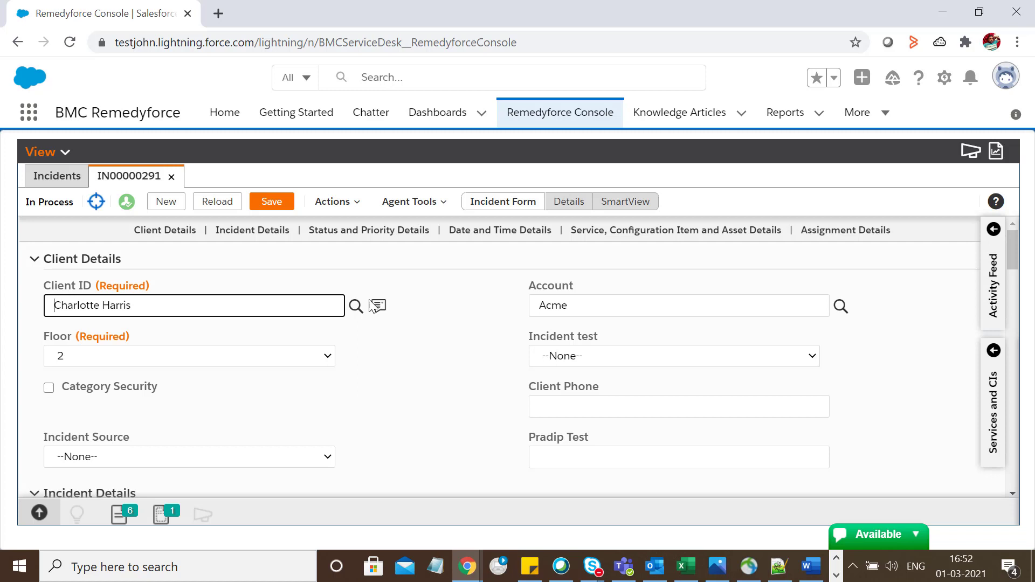
# Start a new email from incident IN00000291's Activity Feed.
pyautogui.click(378, 306)
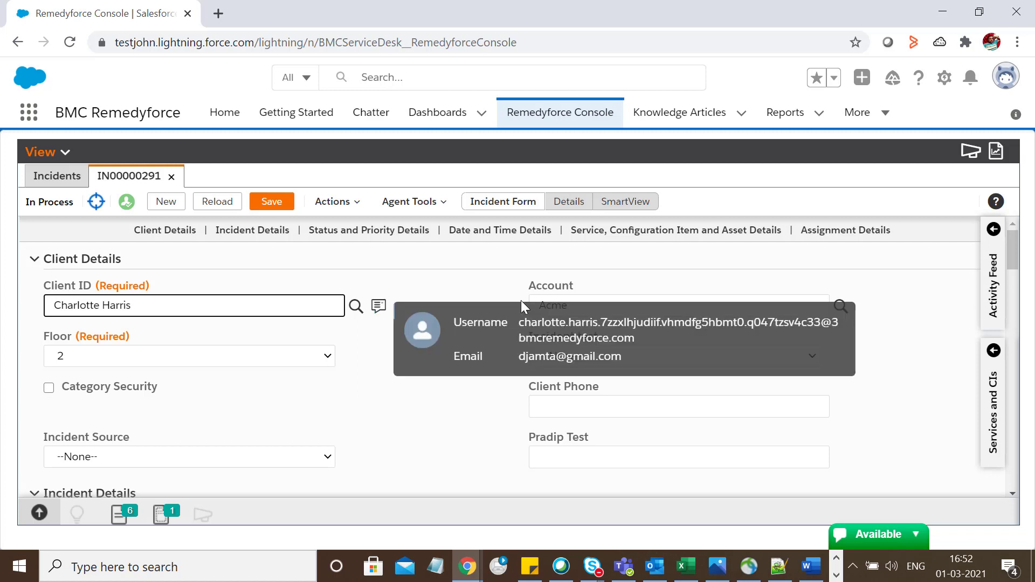
pyautogui.click(994, 229)
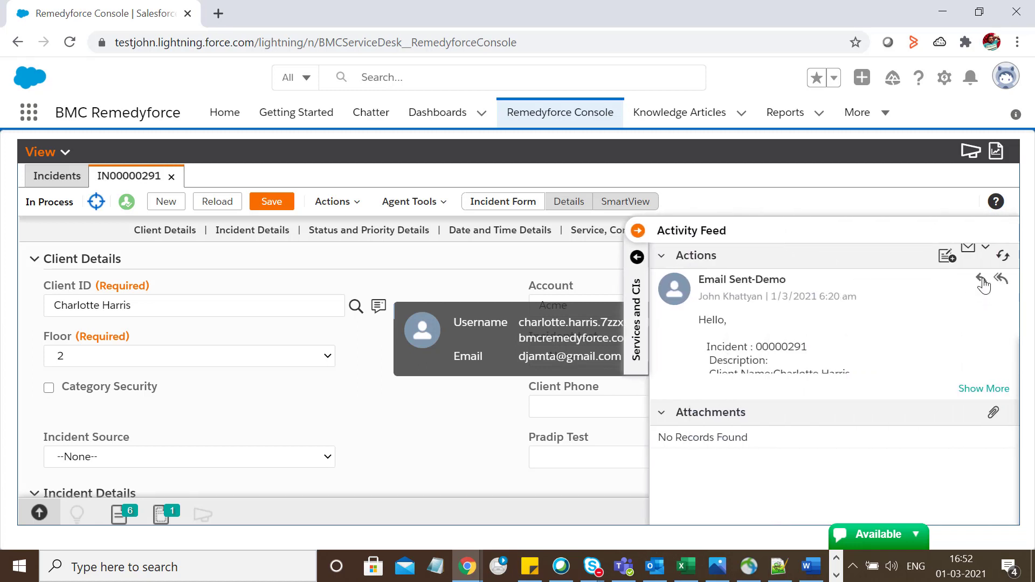
pyautogui.click(970, 253)
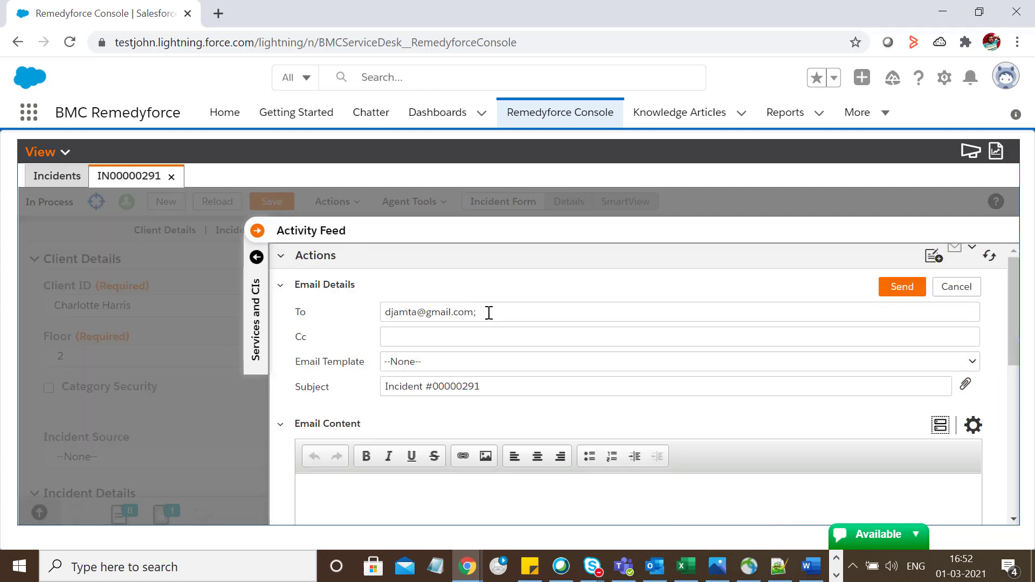
# Put the agent's own address in Cc and the client's address in To.
pyautogui.click(462, 332)
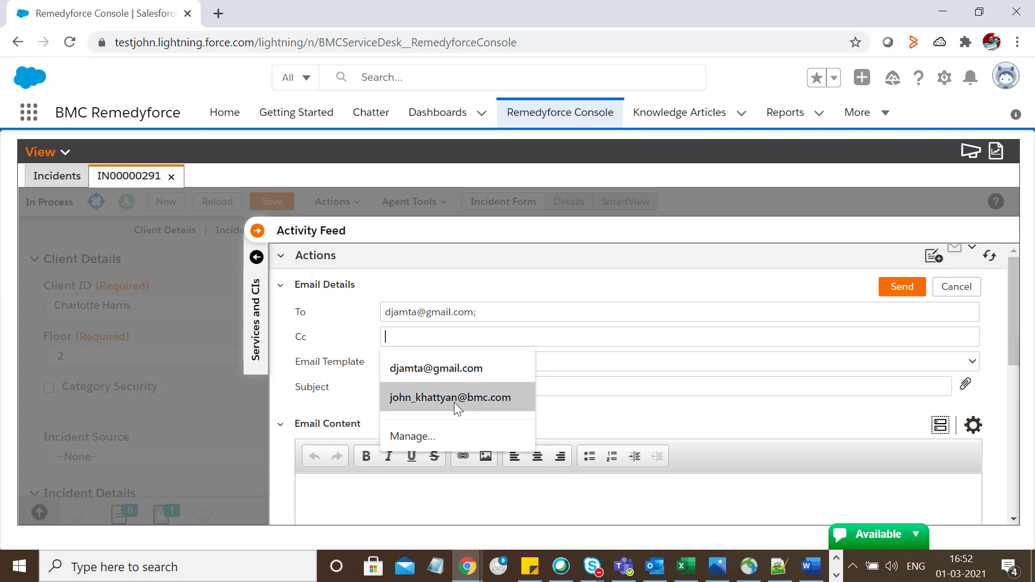
pyautogui.click(454, 402)
pyautogui.moveTo(505, 312); pyautogui.dragTo(340, 321)
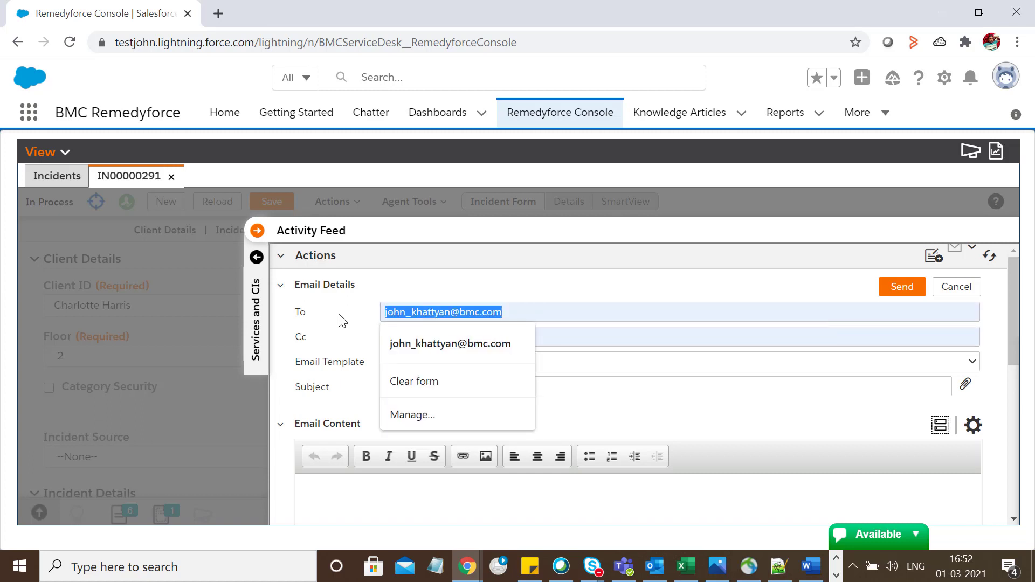
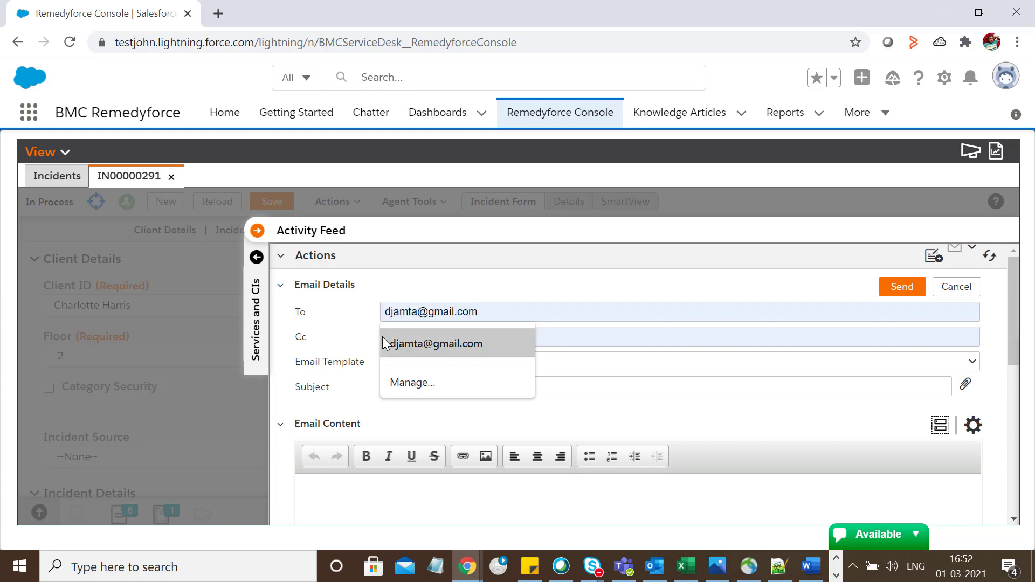
pyautogui.click(389, 343)
pyautogui.scroll(-2, 334, 414)
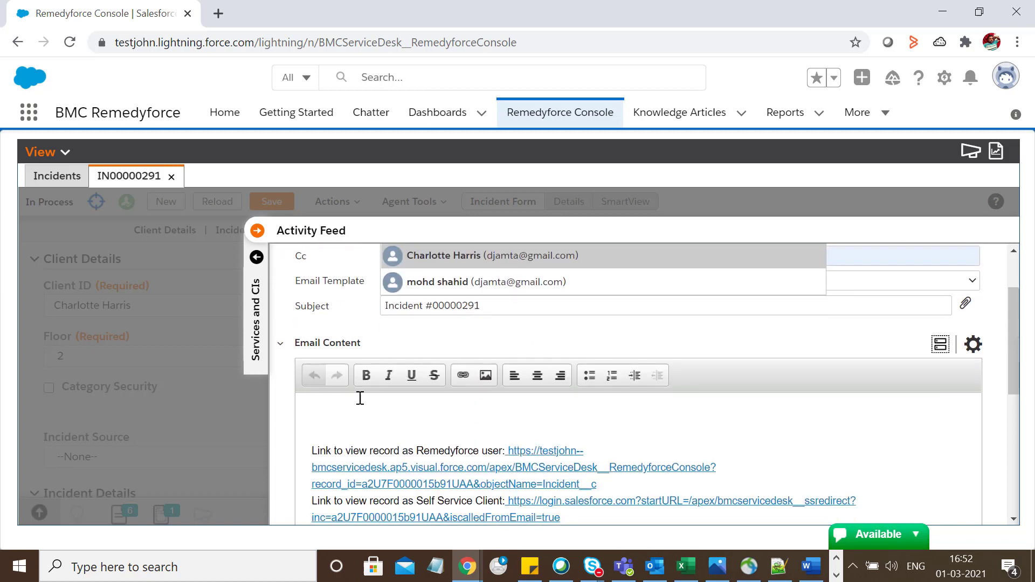
pyautogui.scroll(2, 858, 353)
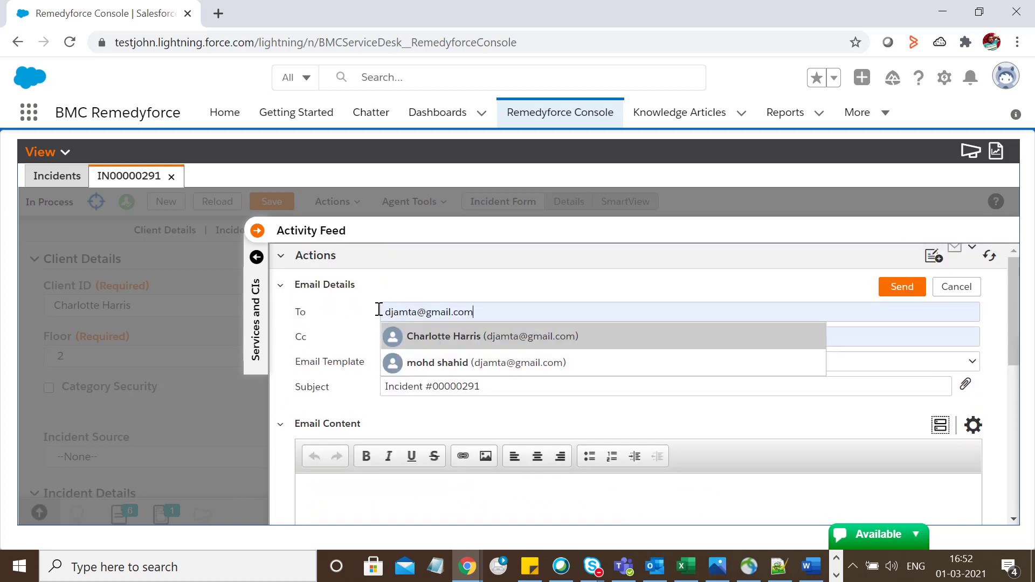
pyautogui.click(349, 314)
# Send the IN00000291 email with the BMC TEST 2 template, then switch to Outlook.
pyautogui.click(422, 362)
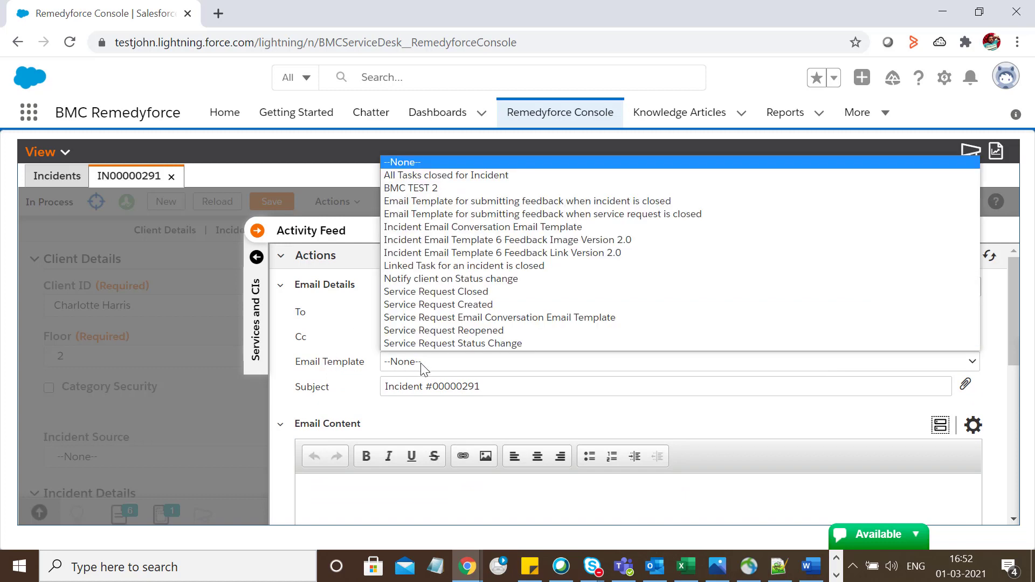
pyautogui.click(442, 189)
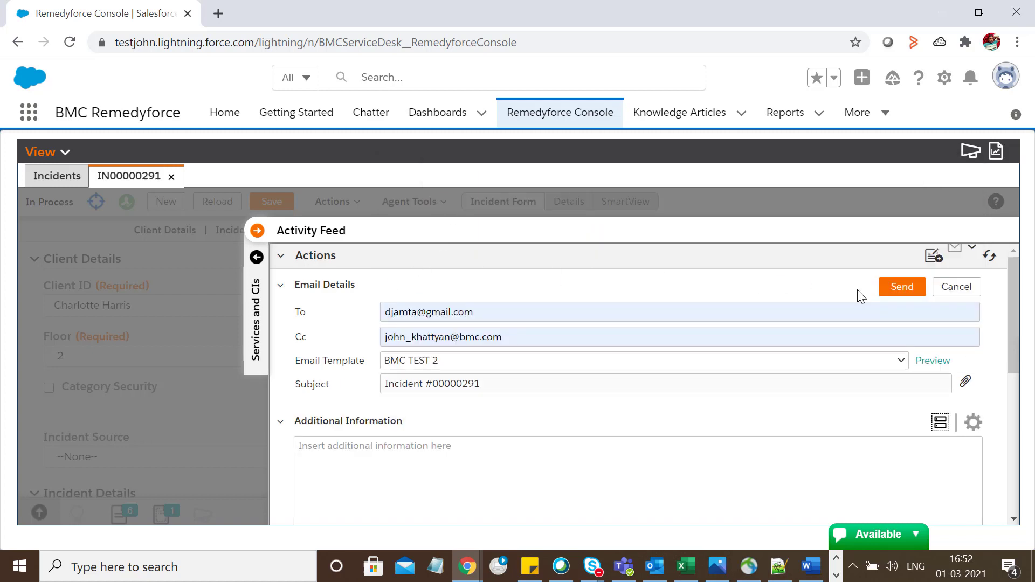
pyautogui.click(902, 289)
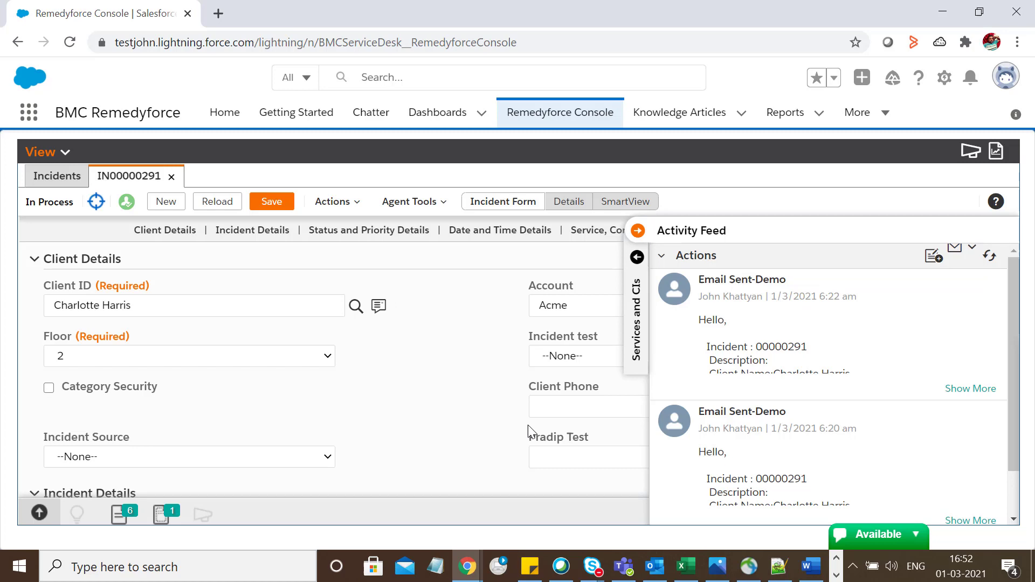
pyautogui.hotkey('alt', 'Tab')
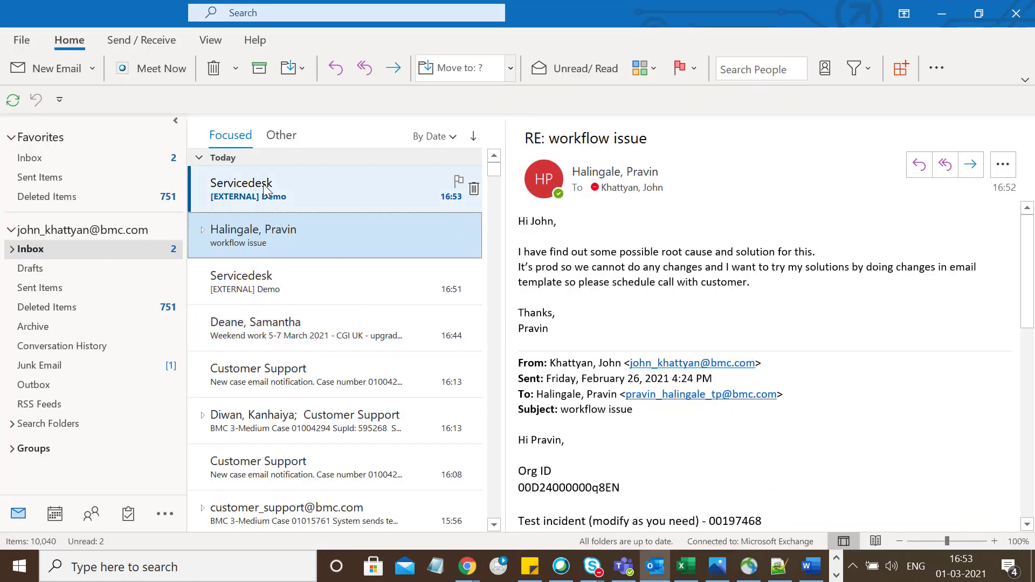
# Read the Servicedesk '[EXTERNAL] Demo' message showing Incident 00000291's merged details.
pyautogui.click(266, 190)
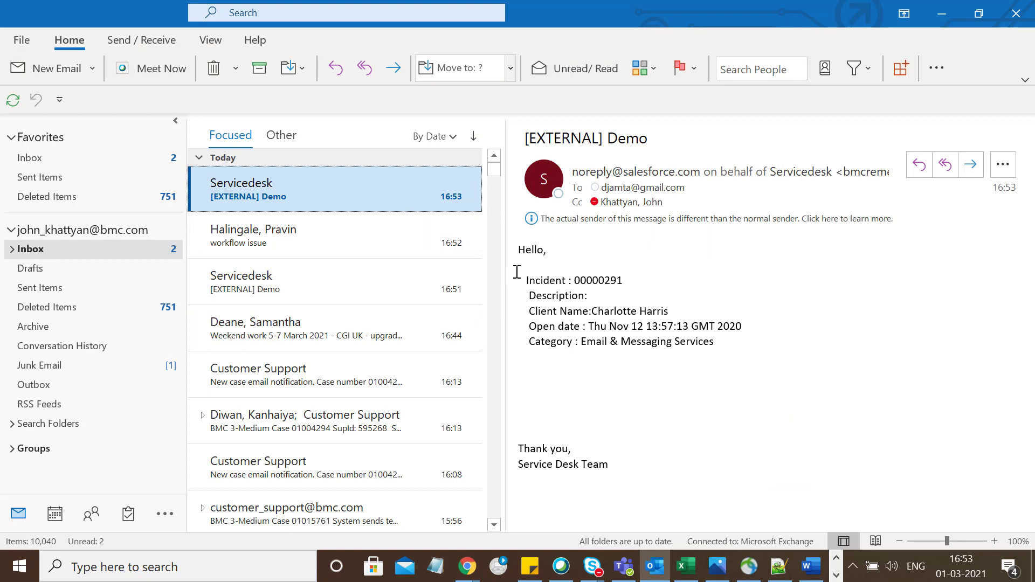